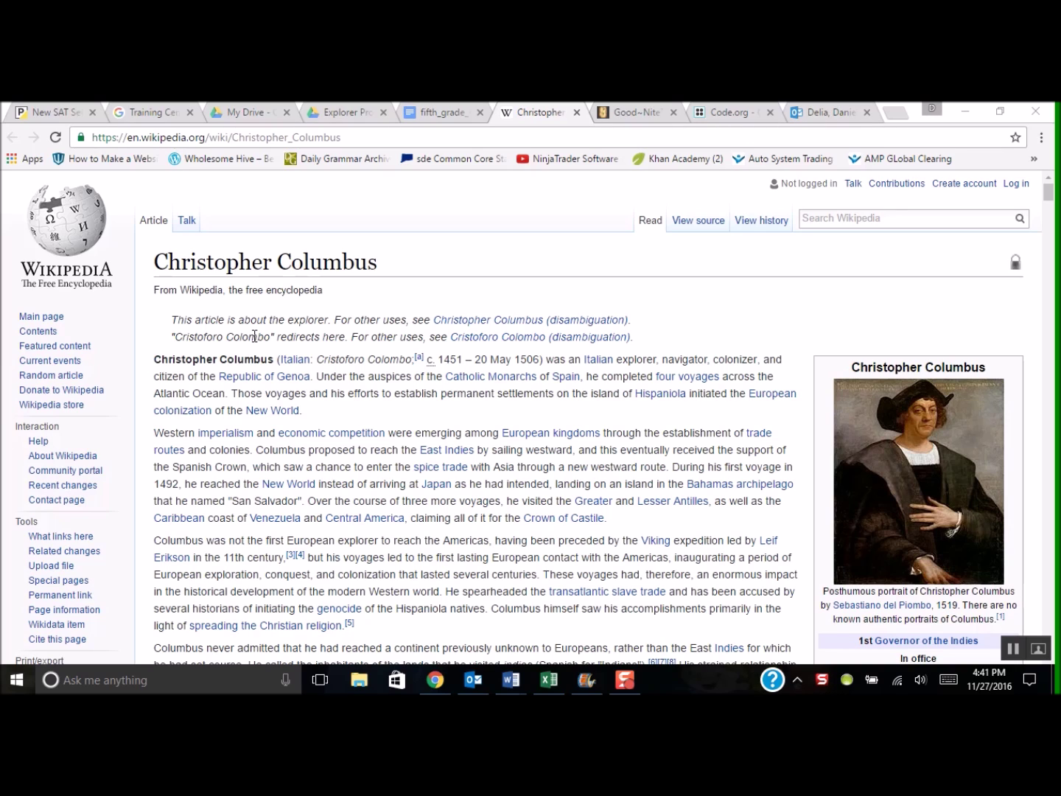
# Close the Research pane in the fifth-grade explorer planner document and check the document against the Christopher Columbus Wikipedia article.
pyautogui.click(444, 112)
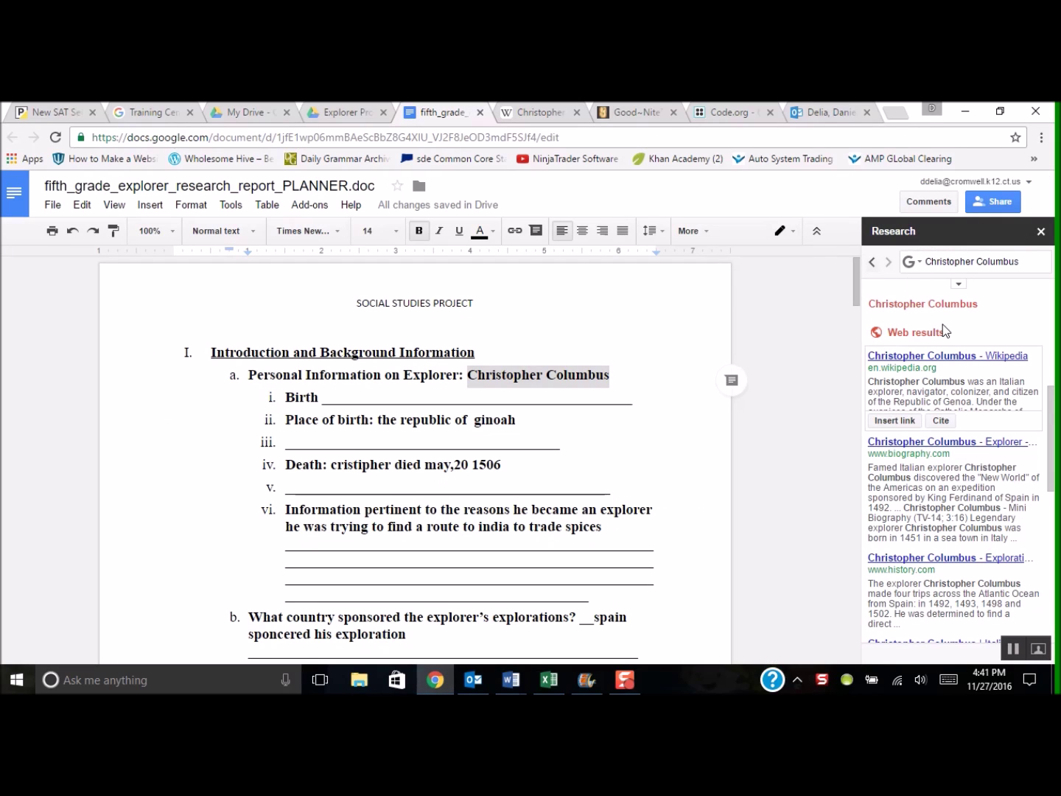
pyautogui.click(1043, 231)
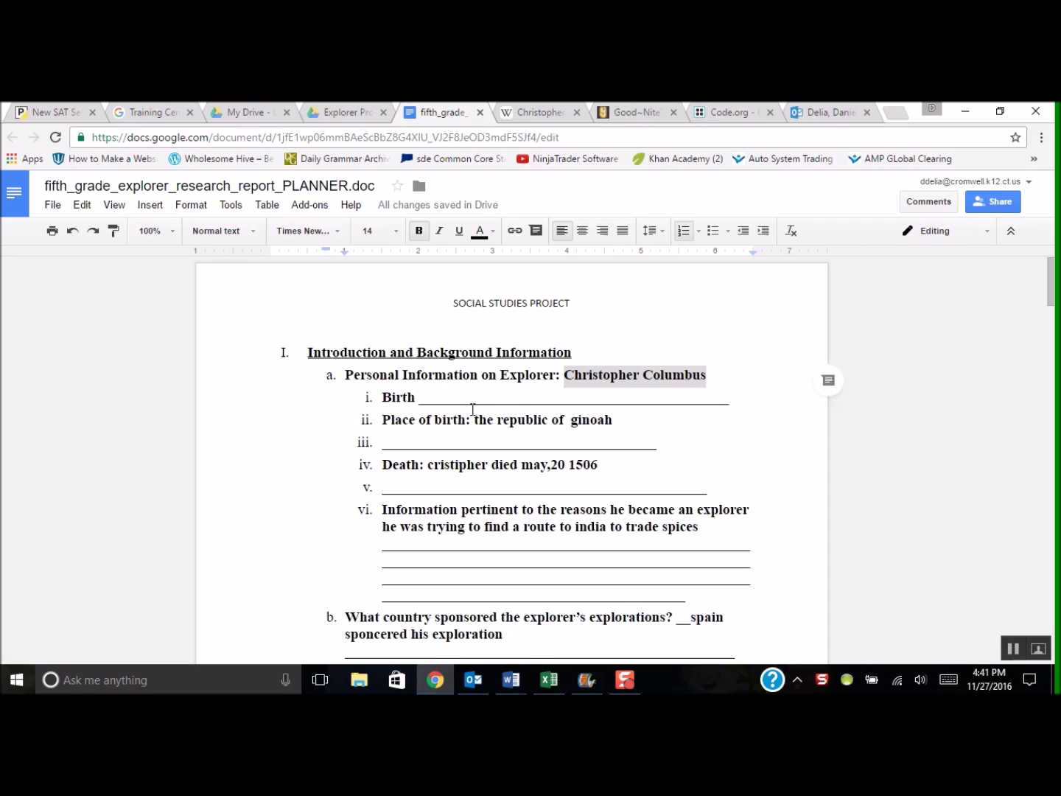
pyautogui.click(532, 114)
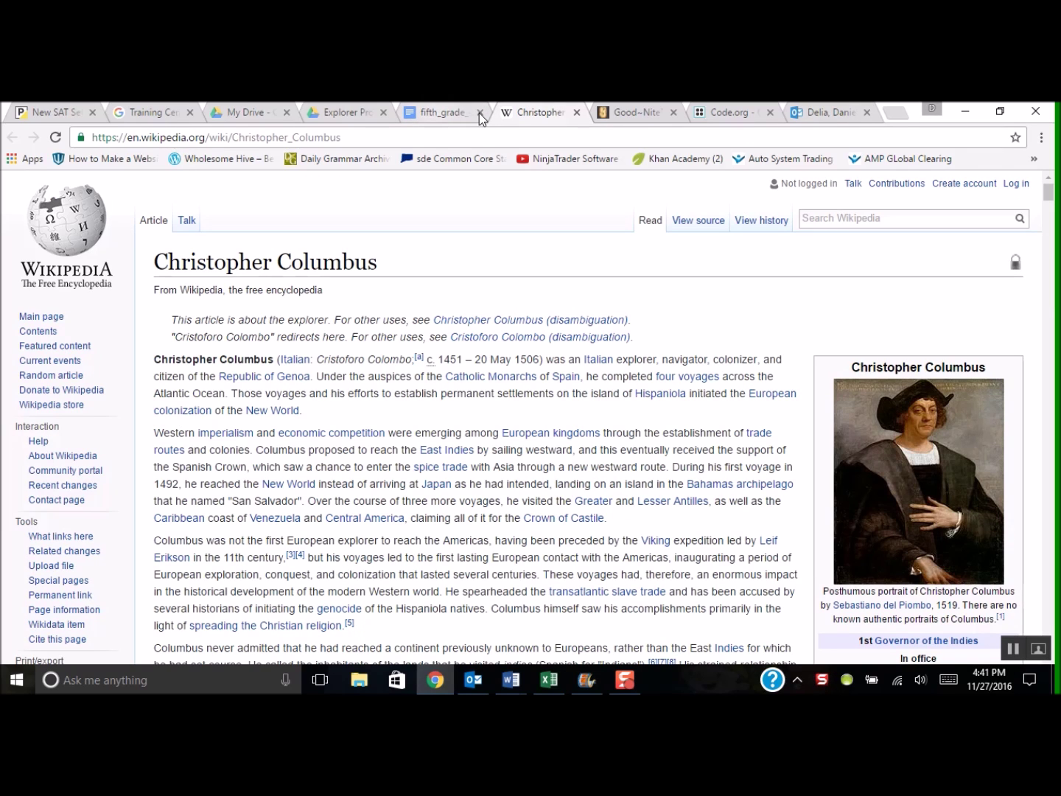
pyautogui.click(449, 119)
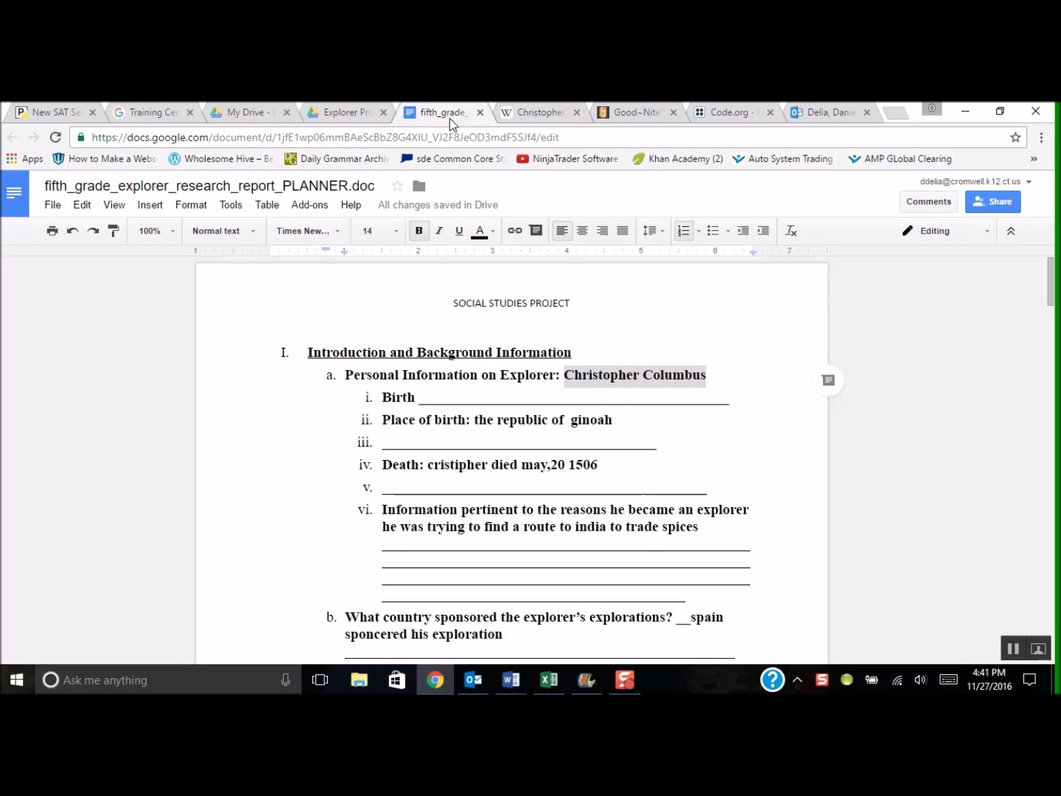
# Separate the Christopher Columbus Wikipedia article into its own window, snap it to the right half, and fill the left half with the planner's window.
pyautogui.click(545, 115)
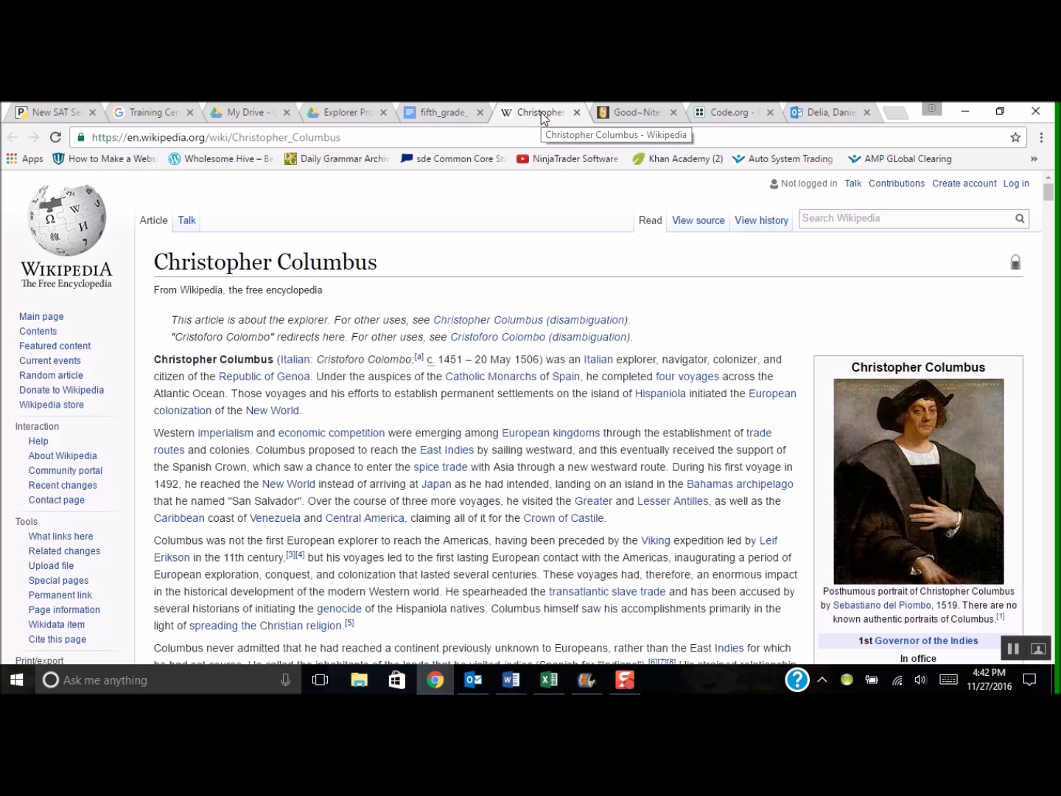
pyautogui.moveTo(541, 112); pyautogui.dragTo(539, 156)
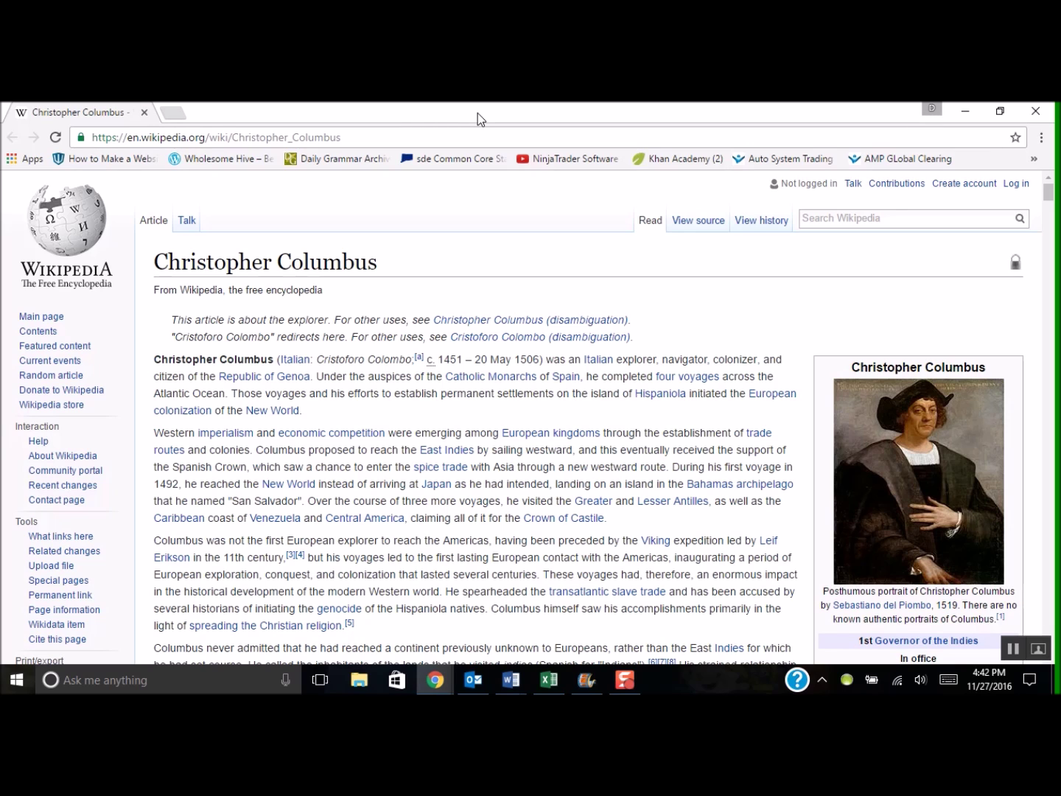
pyautogui.moveTo(478, 113); pyautogui.dragTo(1058, 389)
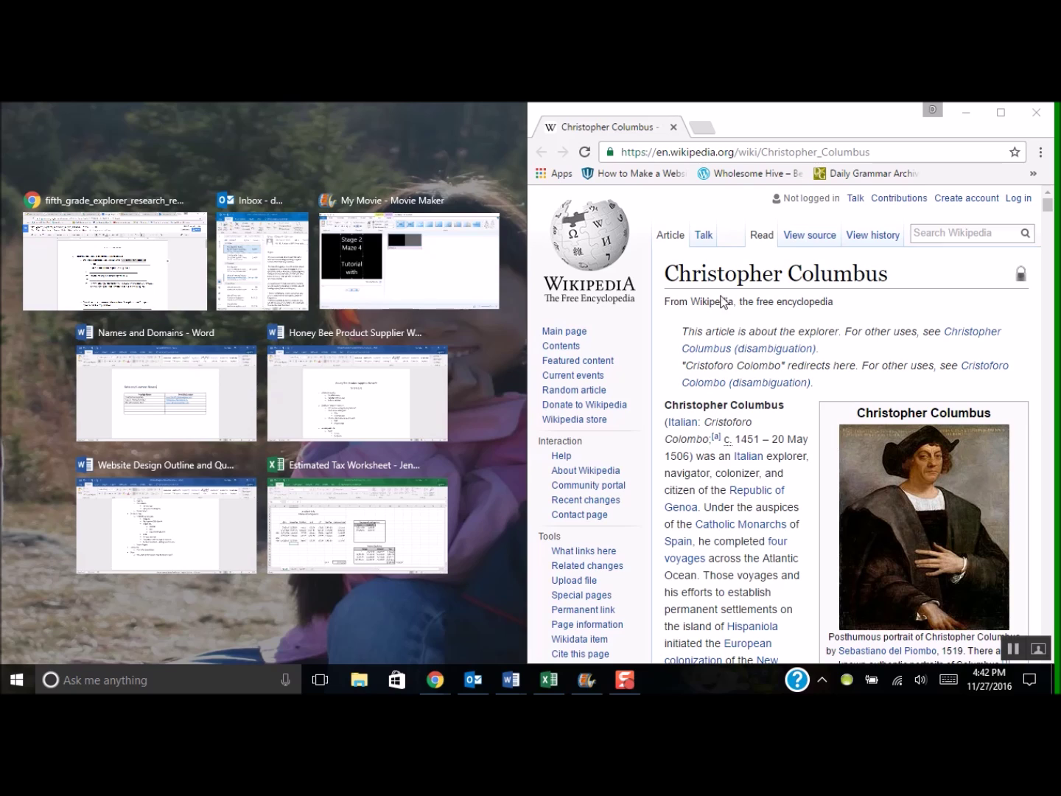
pyautogui.click(120, 272)
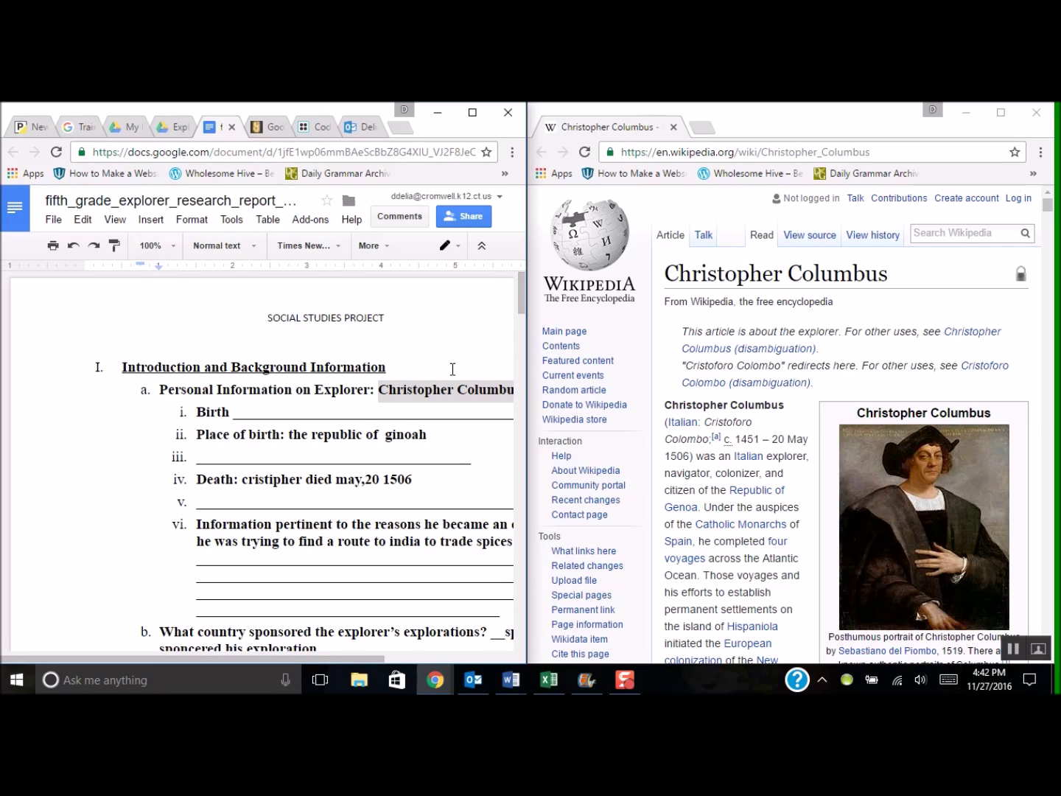
# Detach the explorer planner document from the other tabs into its own window and snap it to the left half of the screen.
pyautogui.moveTo(364, 660); pyautogui.dragTo(316, 654)
pyautogui.moveTo(221, 146); pyautogui.dragTo(221, 175)
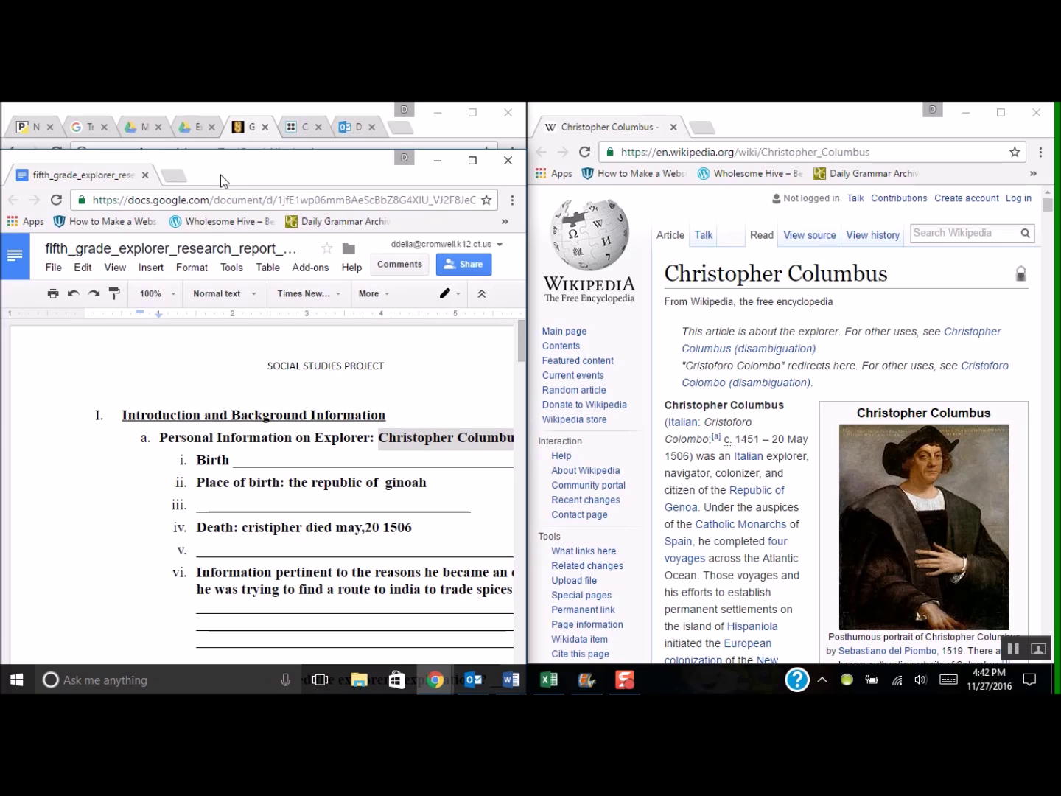
pyautogui.moveTo(323, 165); pyautogui.dragTo(4, 354)
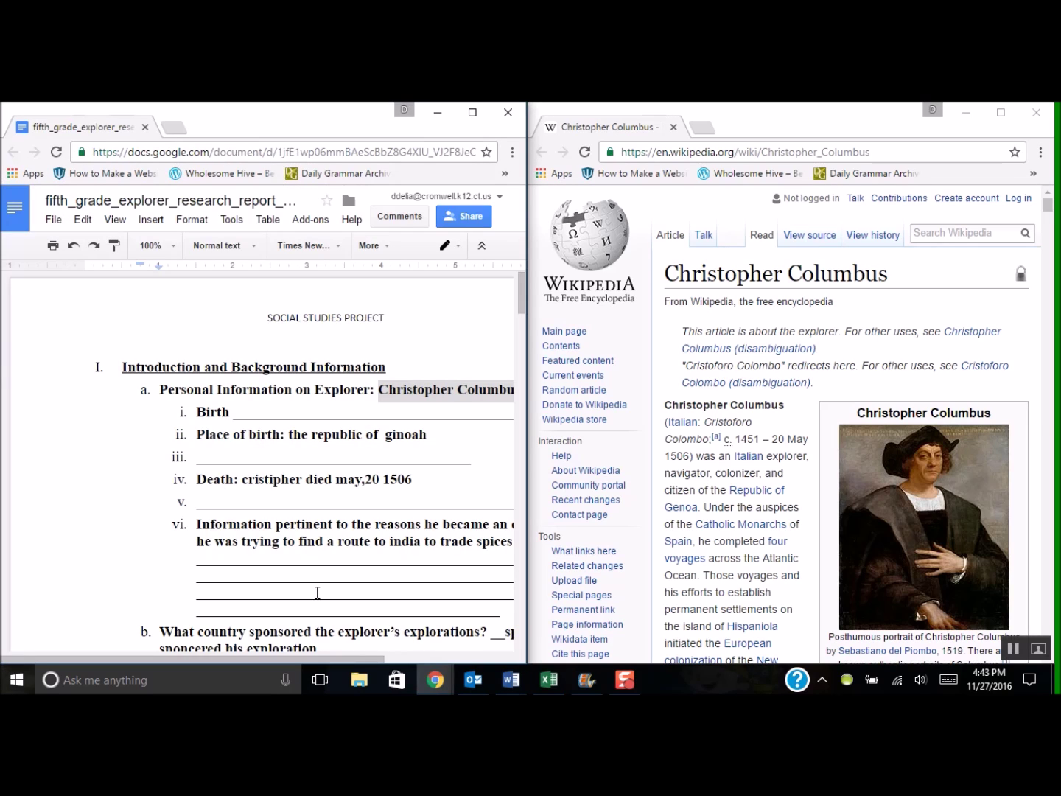
# Set the browser zoom to 80% for both the planner document and the Wikipedia article.
pyautogui.moveTo(373, 659); pyautogui.dragTo(457, 640)
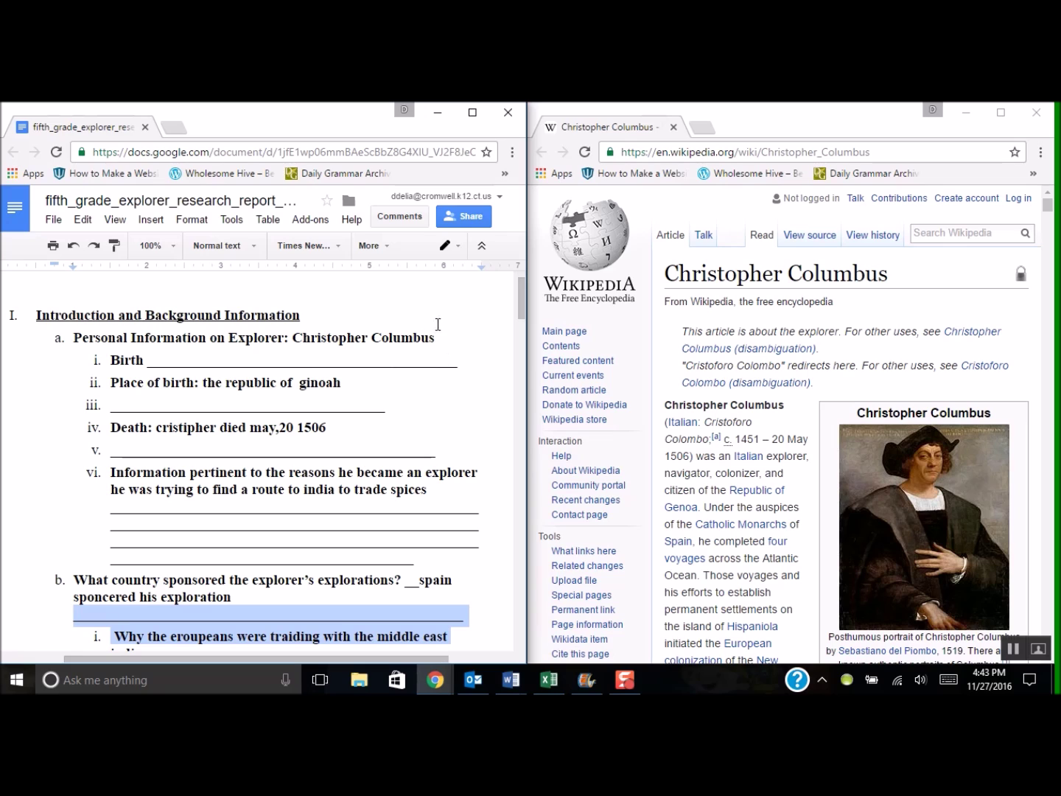
pyautogui.click(513, 152)
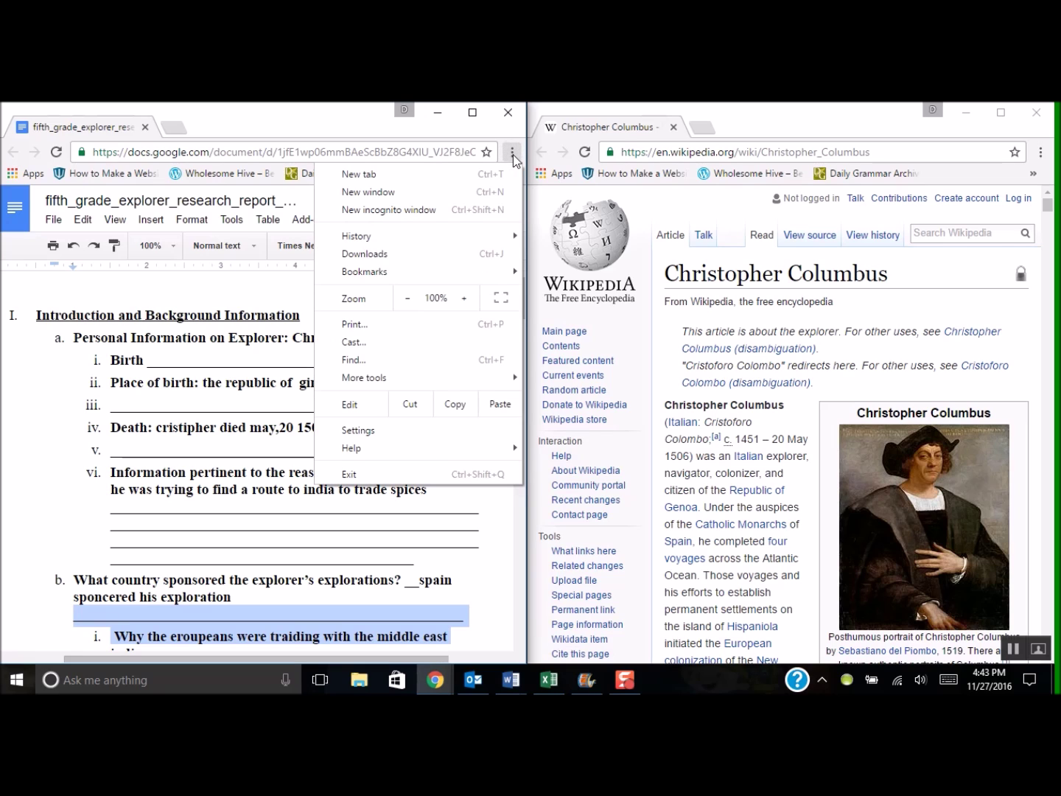
pyautogui.click(409, 298)
pyautogui.click(408, 299)
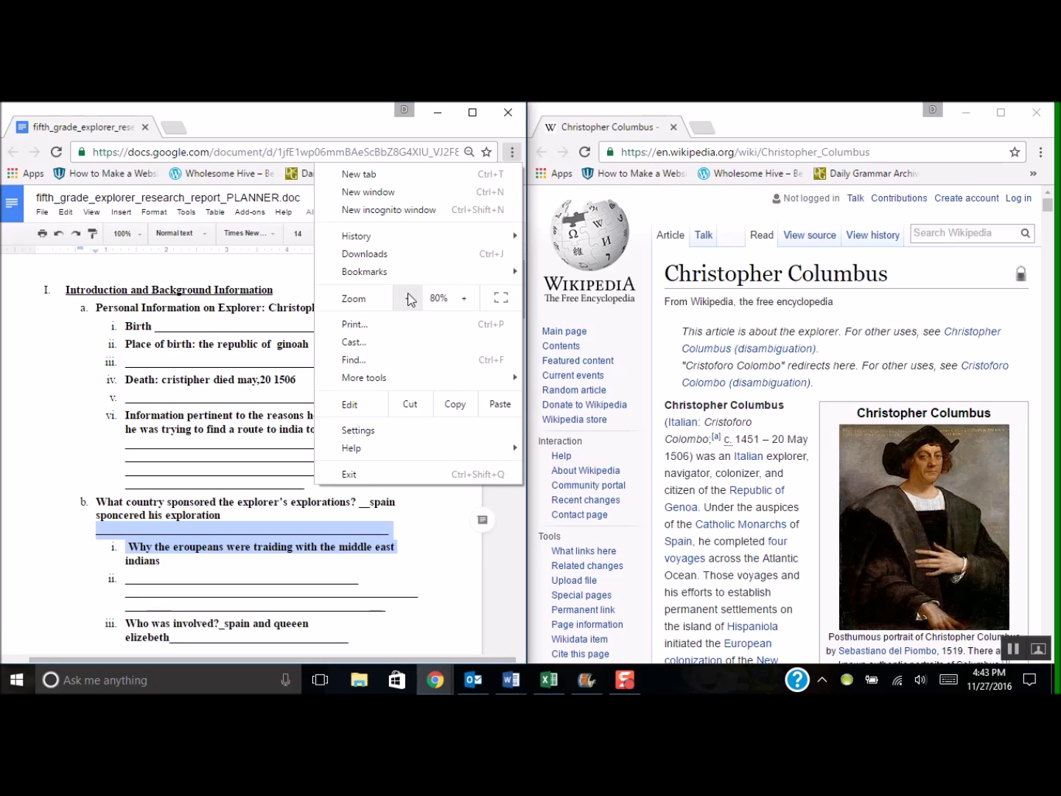
pyautogui.click(507, 602)
pyautogui.scroll(-1, 507, 601)
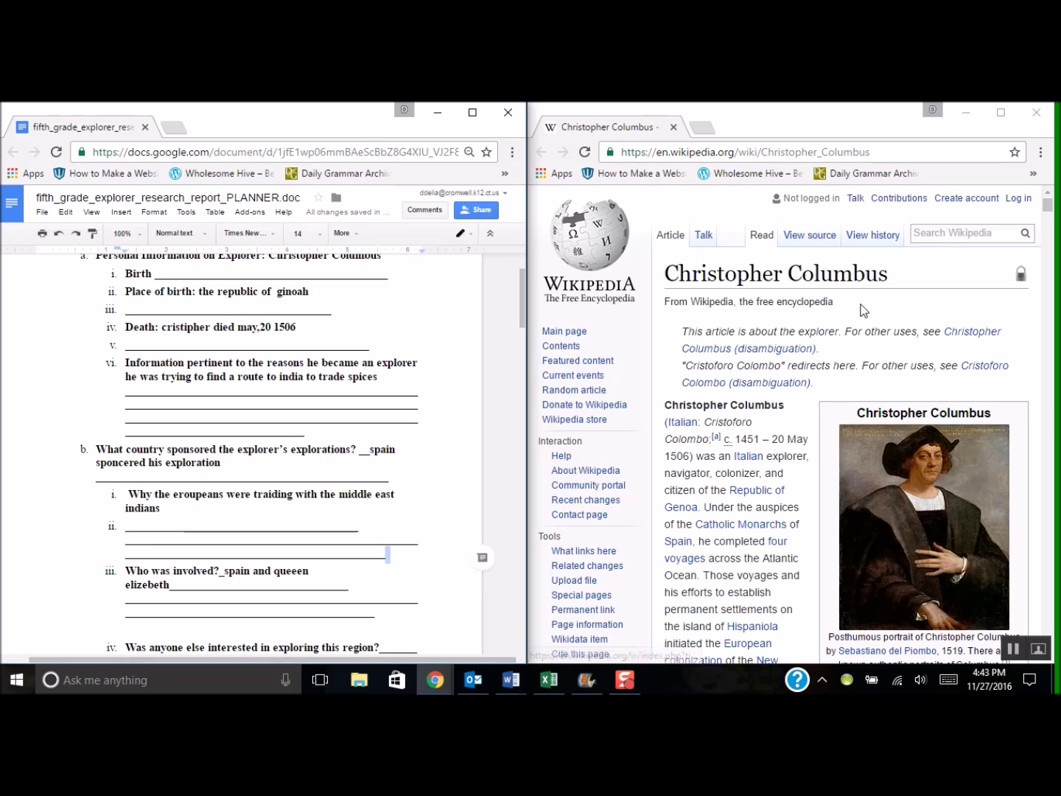
pyautogui.click(1040, 153)
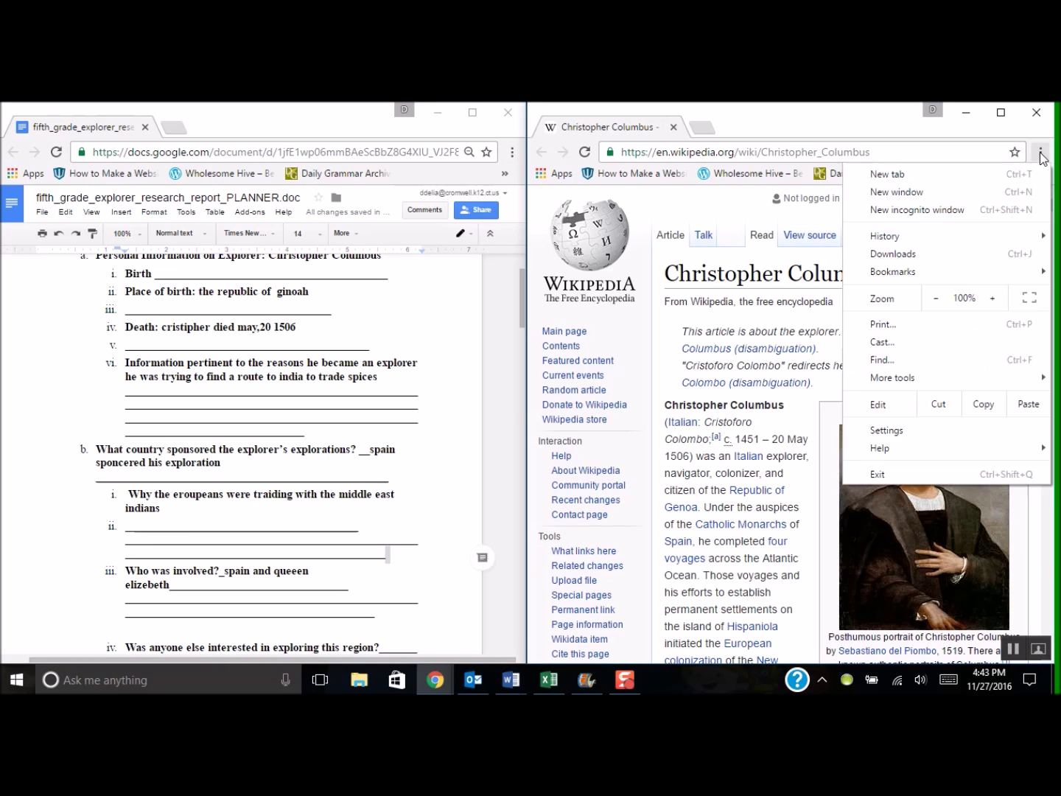
pyautogui.click(936, 299)
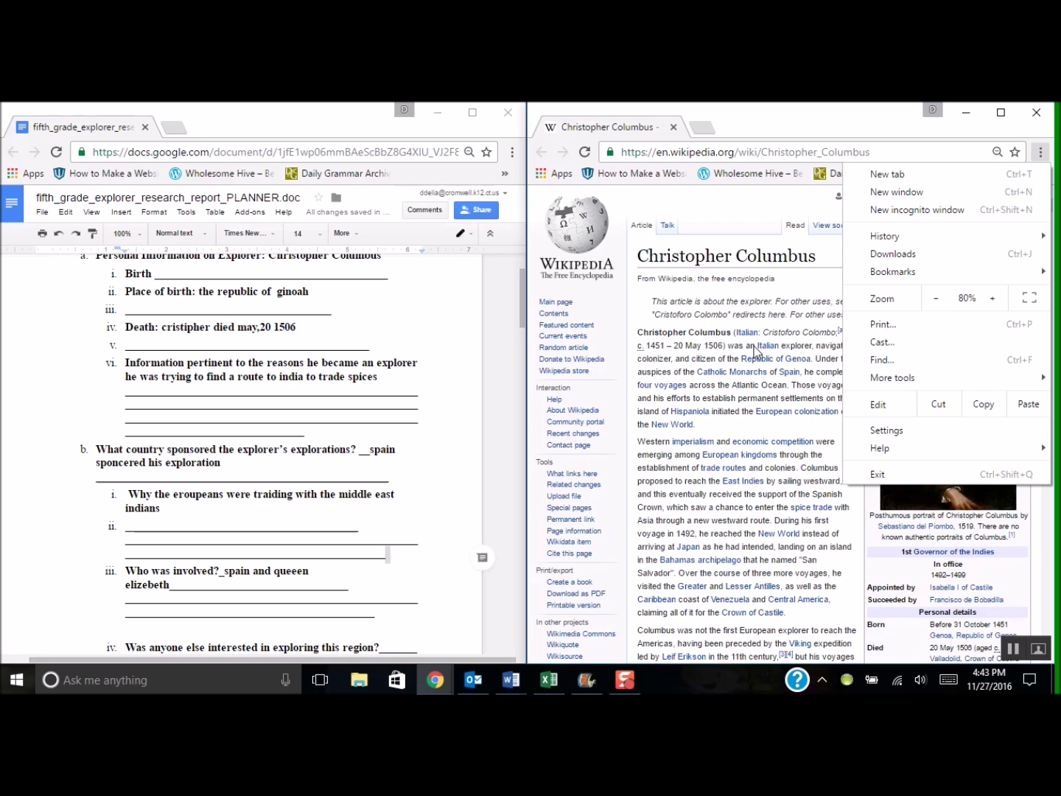
# Enter 1451 on the Birth line of the explorer's personal information.
pyautogui.moveTo(521, 289); pyautogui.dragTo(520, 276)
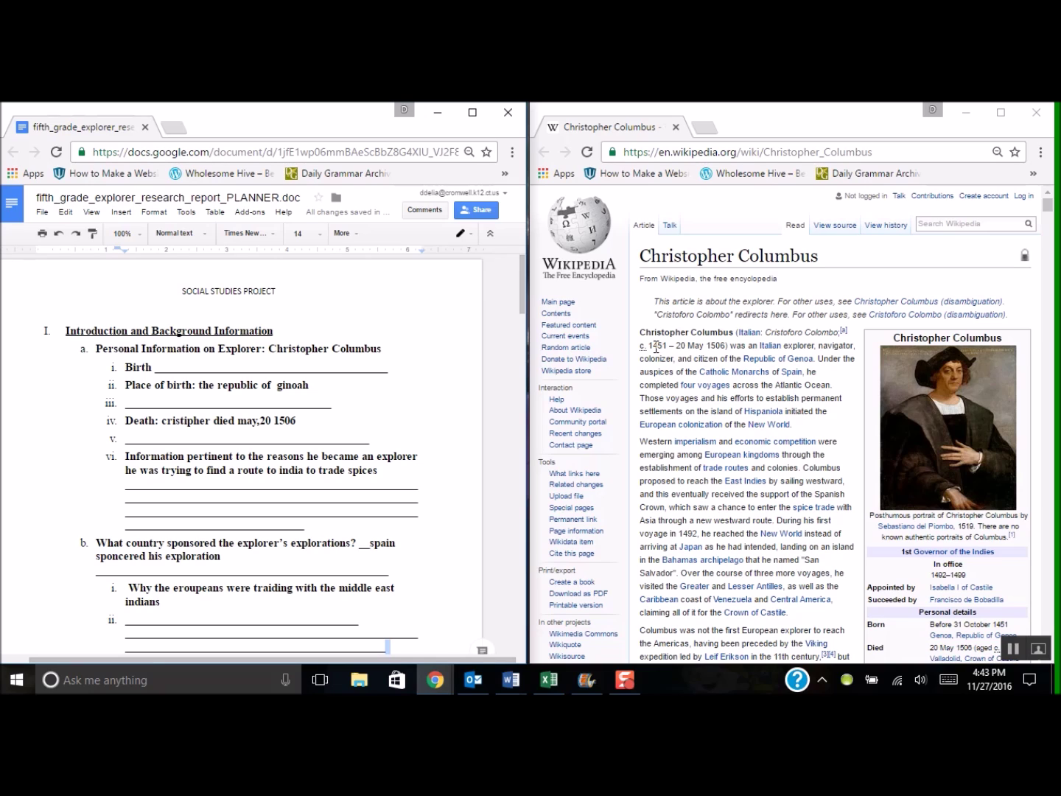
pyautogui.click(184, 370)
pyautogui.write('1451')
# Merge the planner document and the Wikipedia article back into the main browser window as tabs and maximize that window.
pyautogui.moveTo(86, 131); pyautogui.dragTo(129, 131)
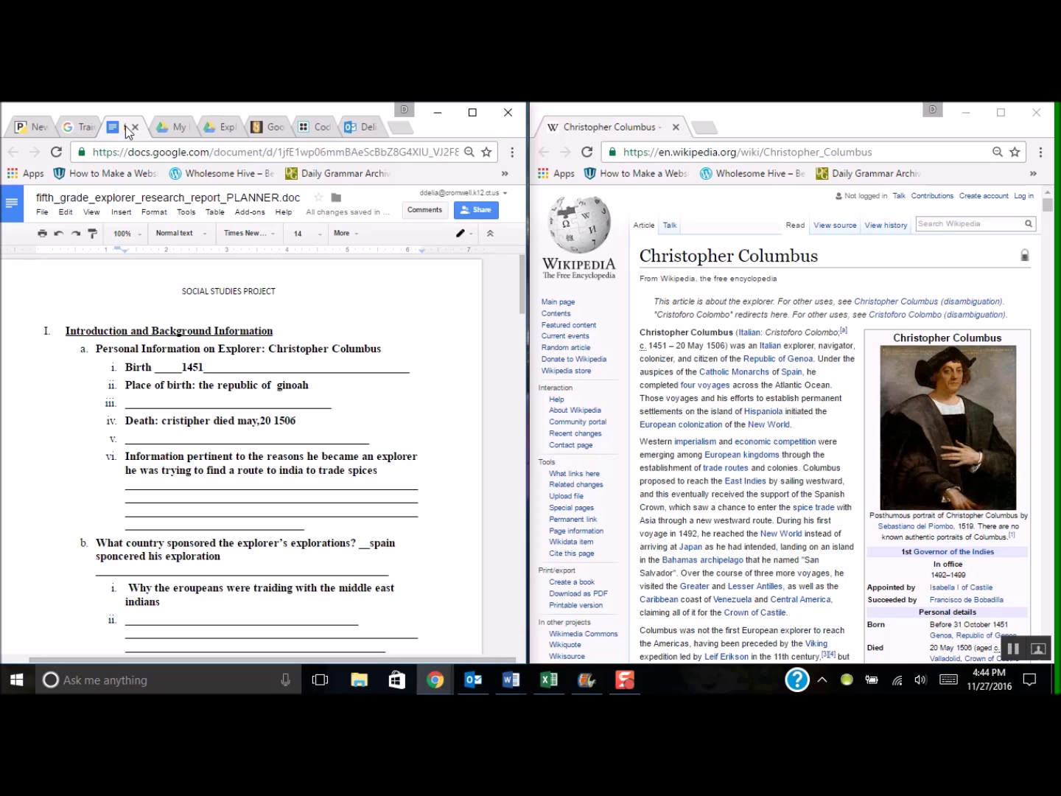
pyautogui.click(619, 129)
pyautogui.moveTo(619, 129); pyautogui.dragTo(157, 118)
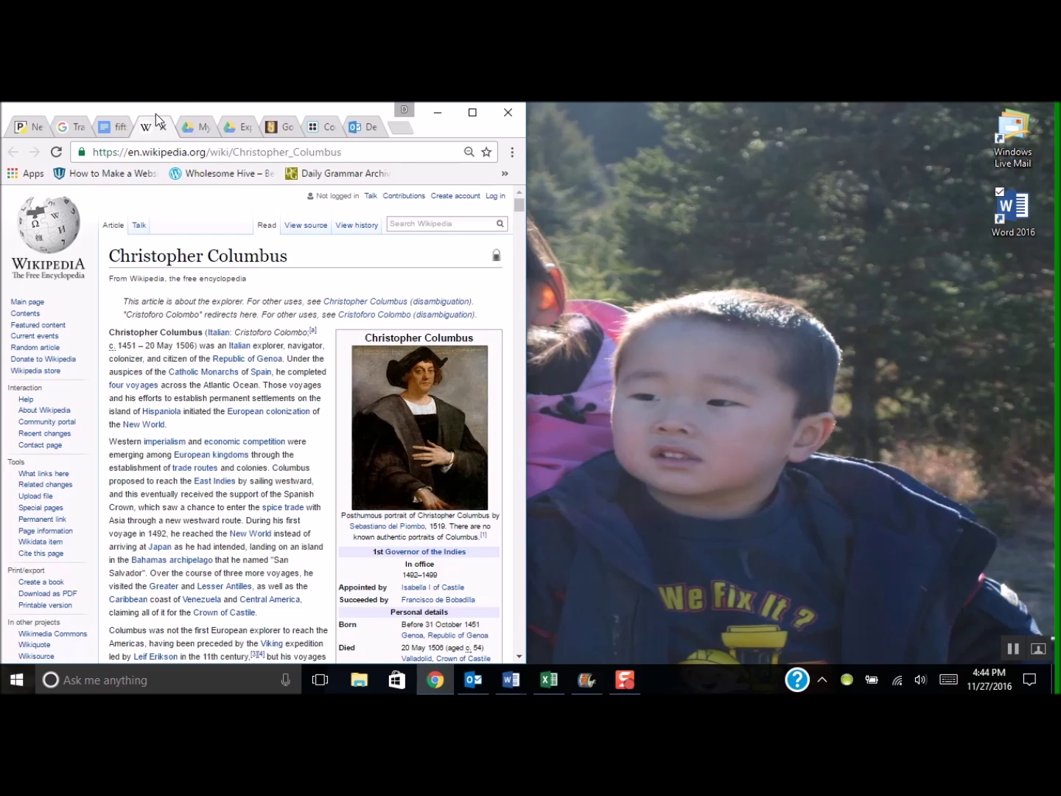
pyautogui.click(473, 112)
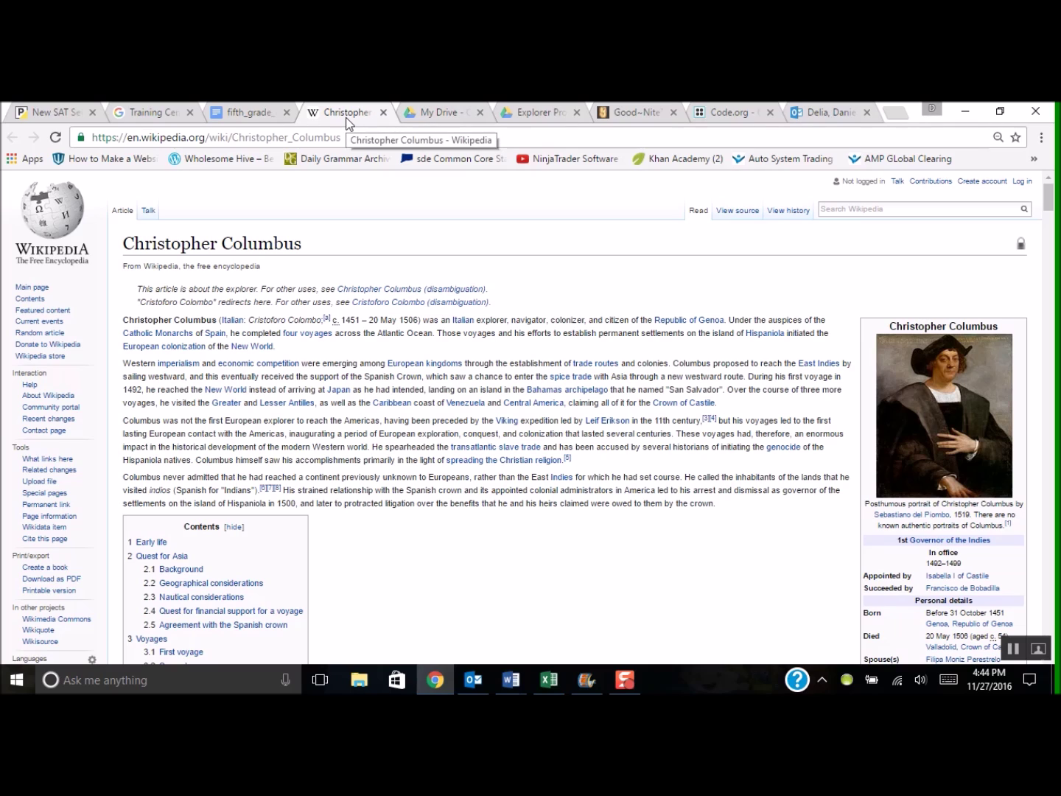
# Pull the Wikipedia article out into a separate window again, snap it to the right half, and place the main browser window beside it.
pyautogui.moveTo(352, 112); pyautogui.dragTo(484, 249)
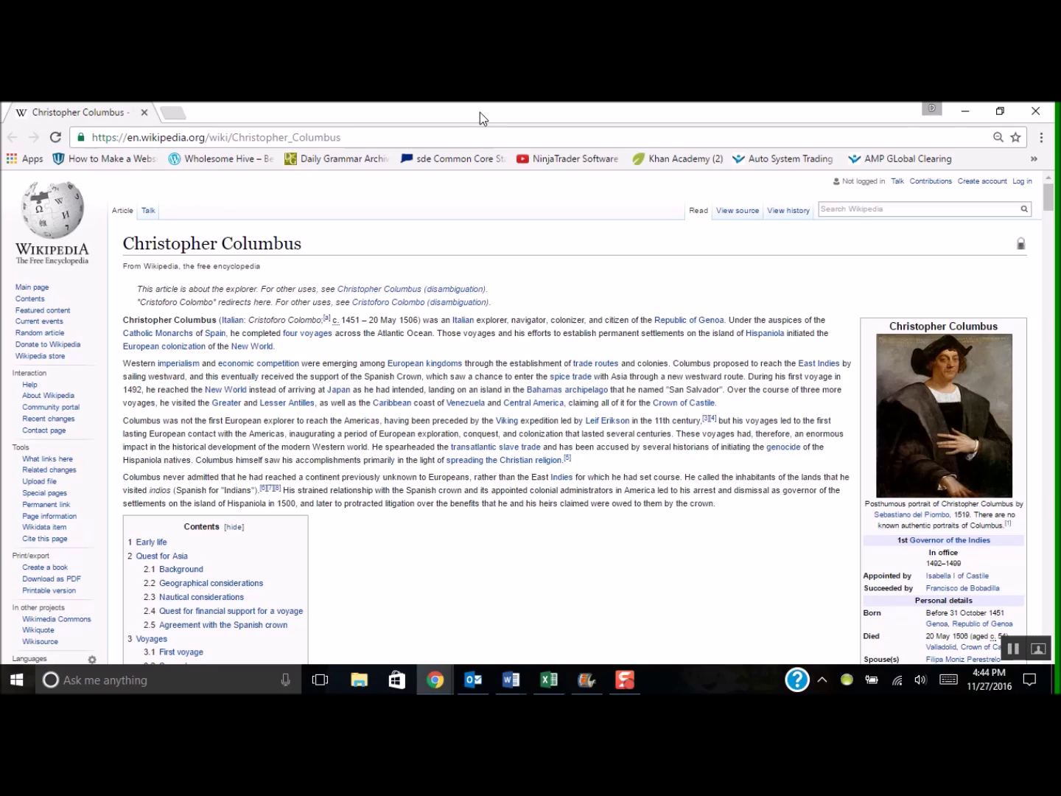
pyautogui.moveTo(480, 112); pyautogui.dragTo(1051, 336)
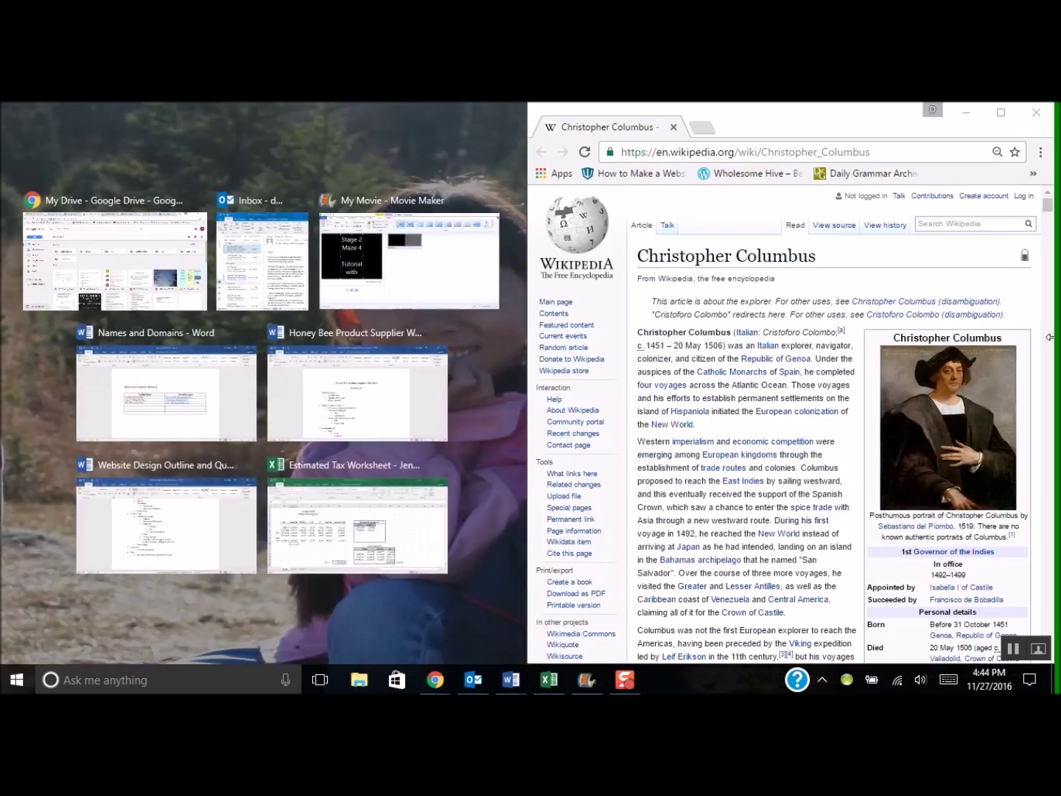
pyautogui.click(107, 256)
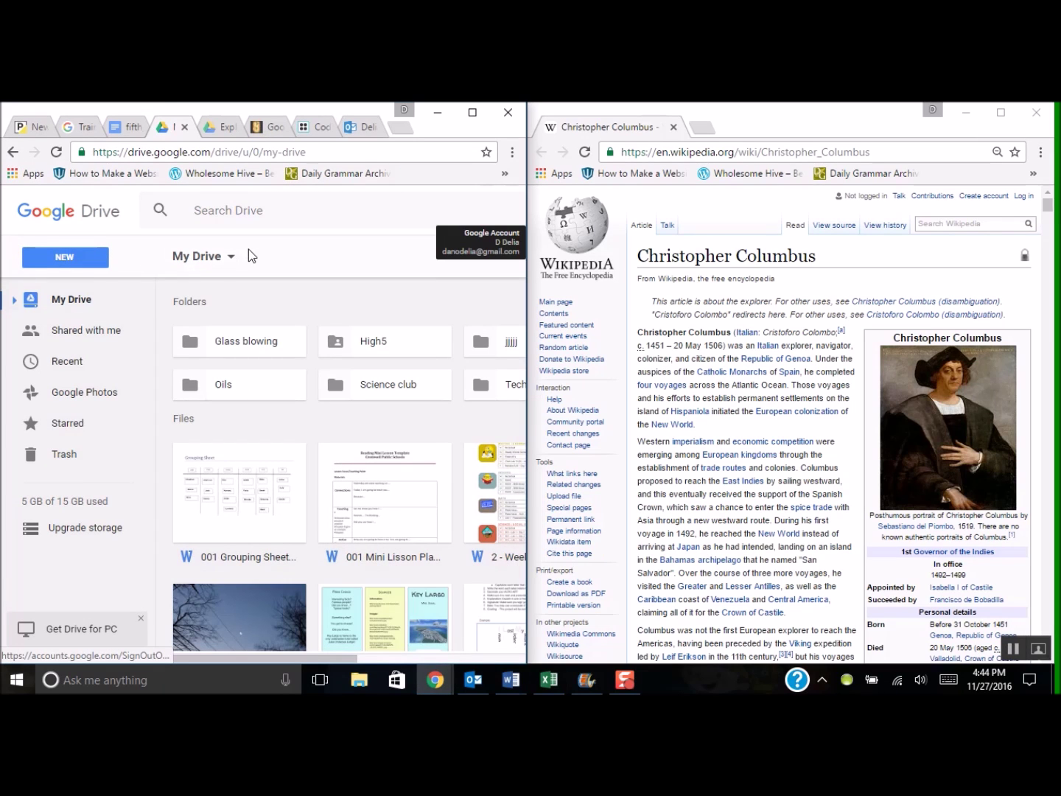
# Switch to the planner document, split it off into its own window, and snap it to the left half beside the Wikipedia article.
pyautogui.click(127, 128)
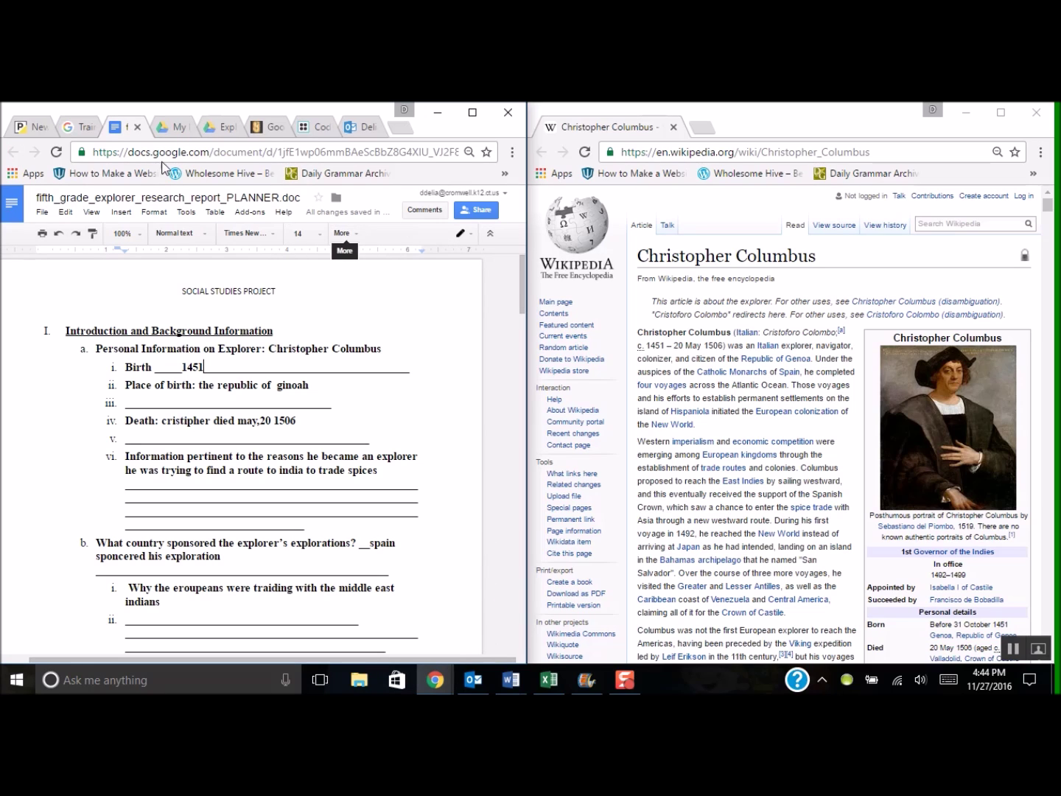
pyautogui.moveTo(129, 133); pyautogui.dragTo(130, 201)
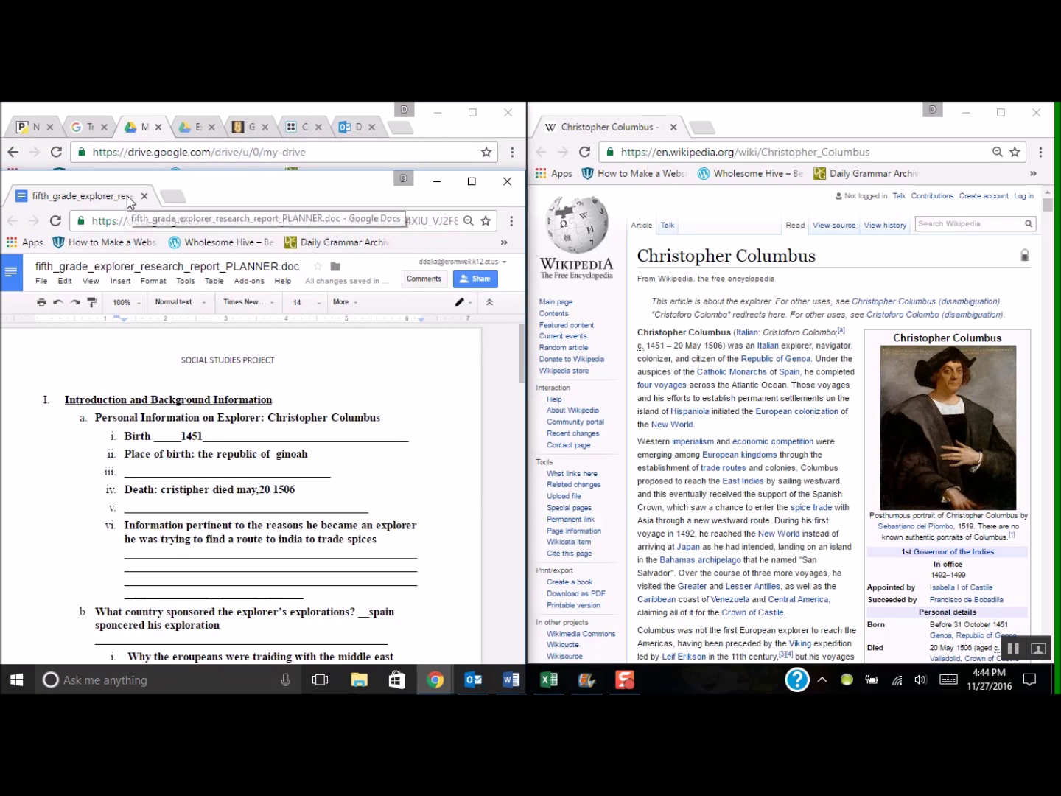
pyautogui.moveTo(130, 201); pyautogui.dragTo(3, 332)
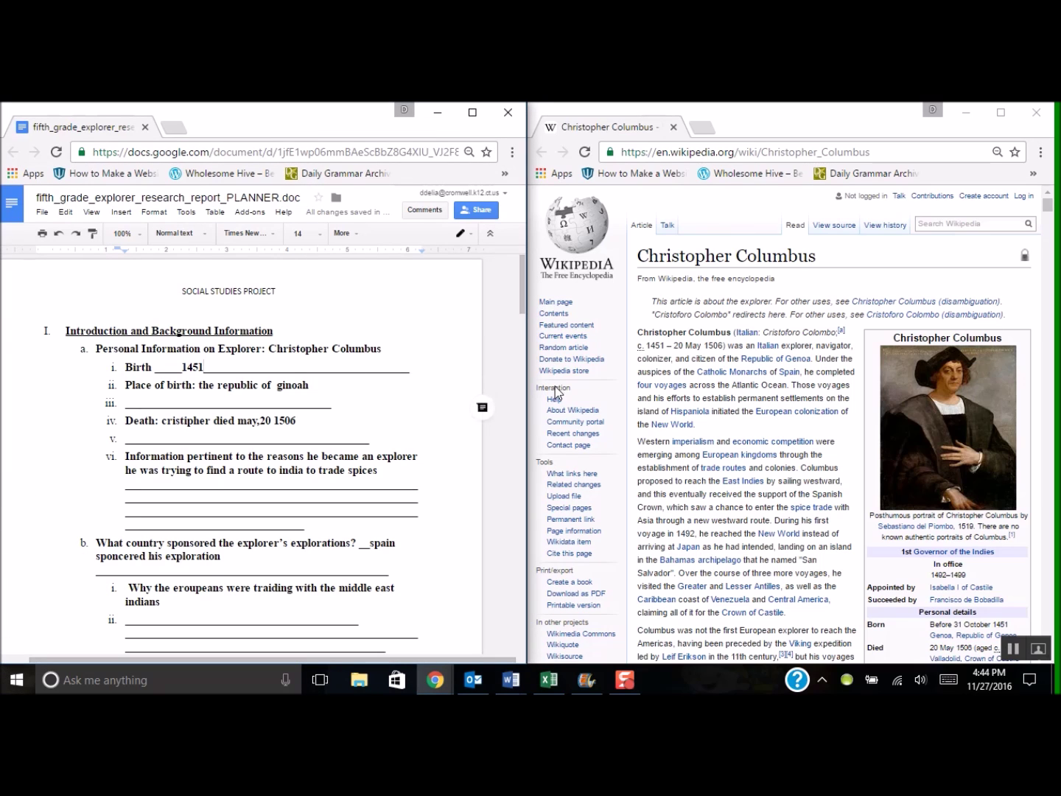
pyautogui.click(431, 368)
pyautogui.moveTo(627, 673)
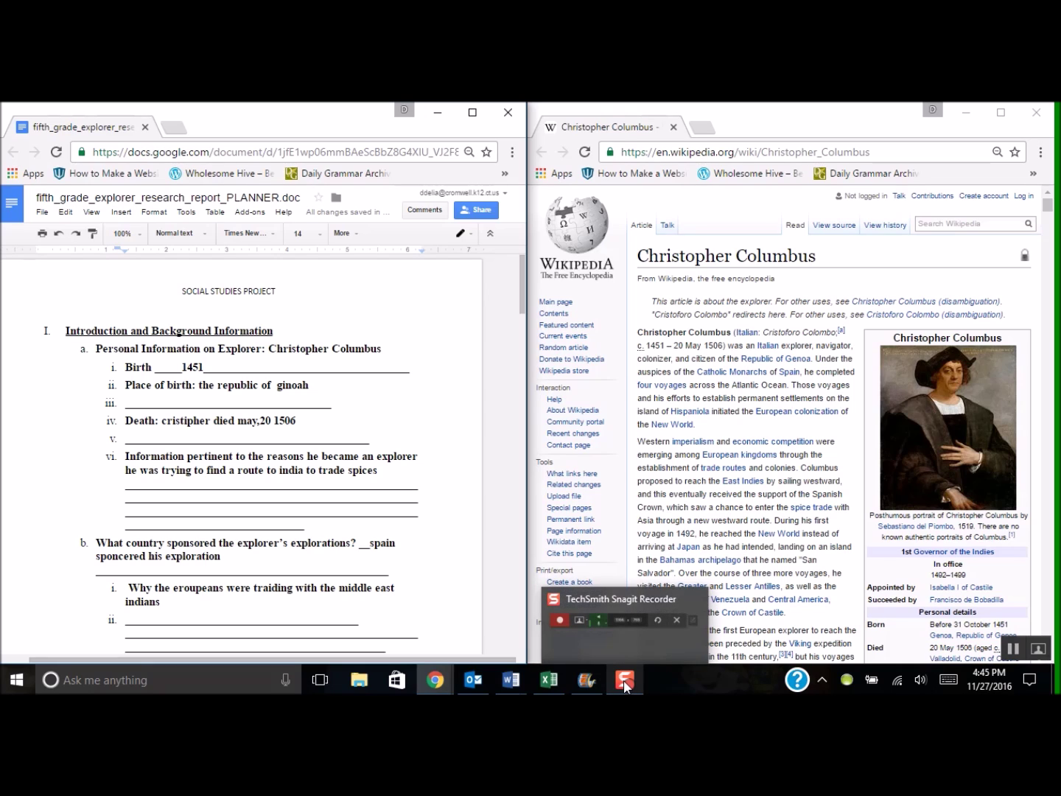